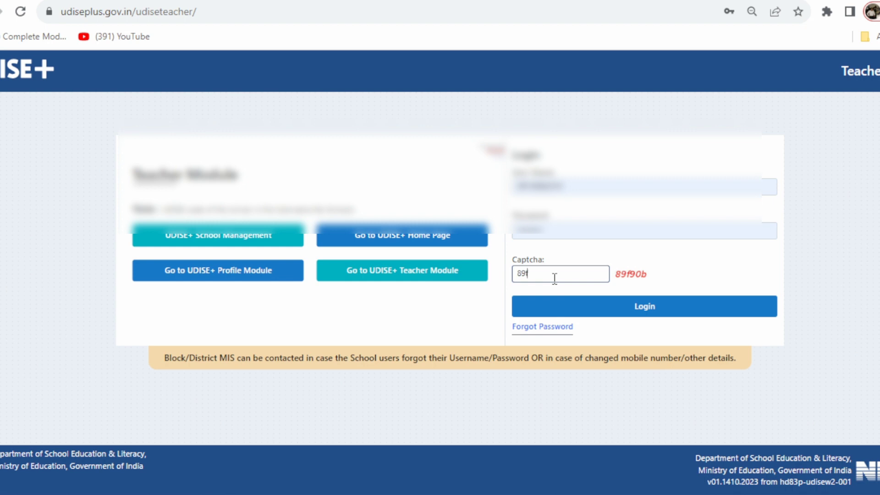
# Step: Type the displayed captcha characters into the Captcha box on the teacher module login form
pyautogui.write('90b')
# Step: Log in, open the Teacher DCF list of all four teachers, and begin deleting the third teacher
pyautogui.click(644, 306)
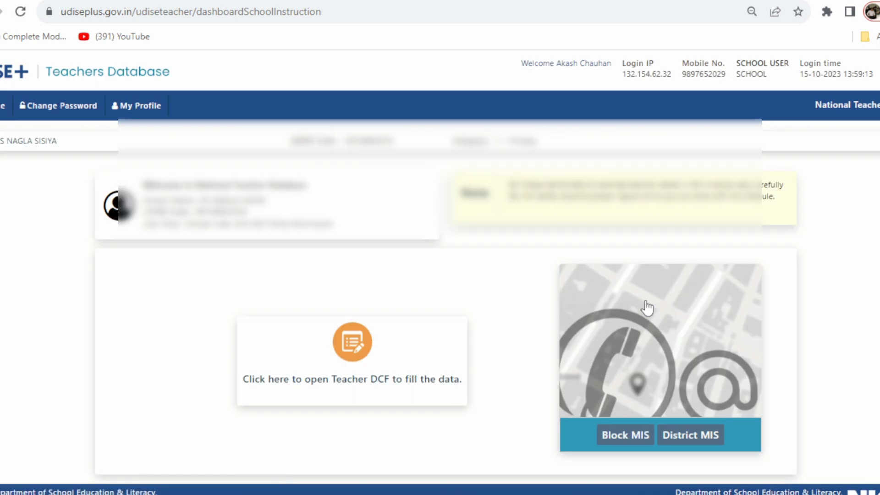
pyautogui.click(355, 380)
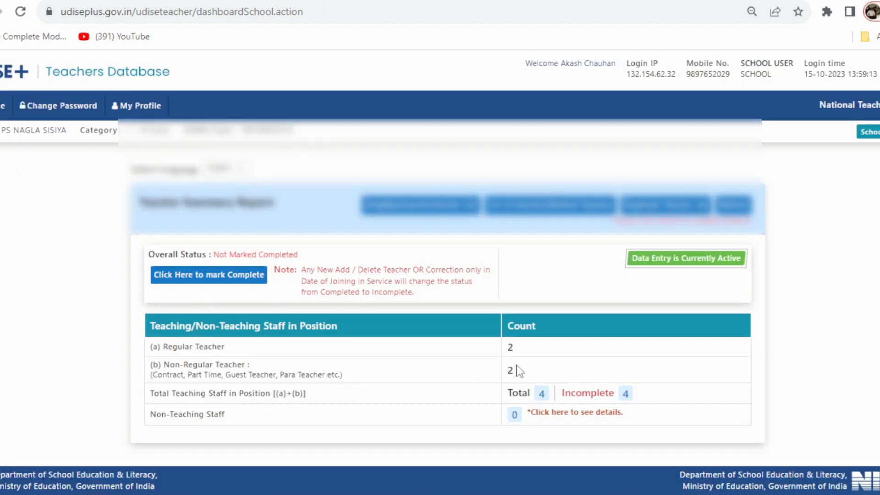
pyautogui.click(542, 395)
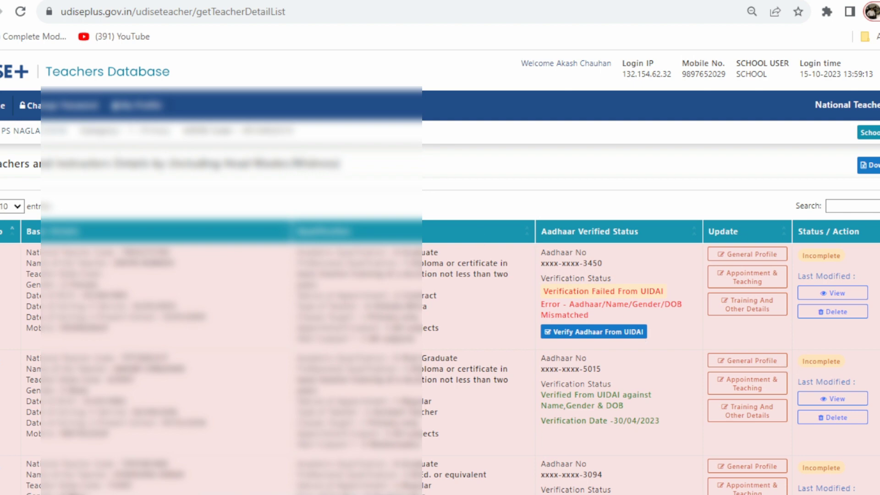
pyautogui.scroll(-5, 440, 275)
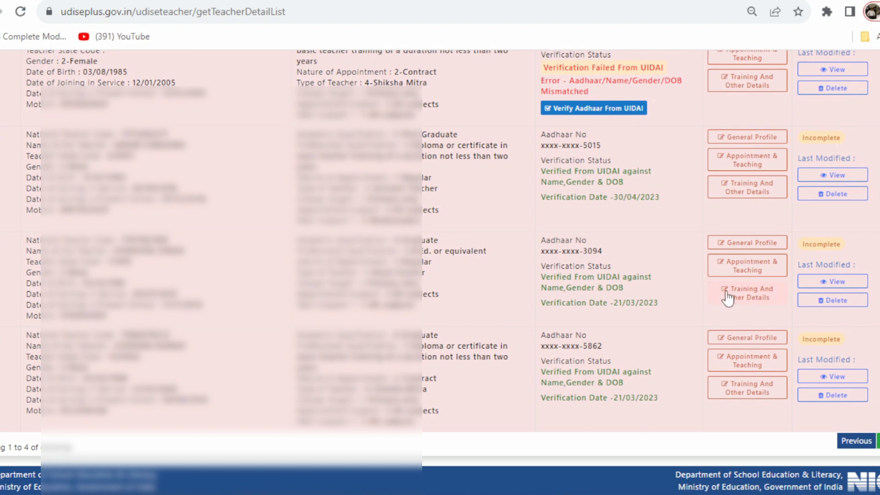
pyautogui.click(834, 300)
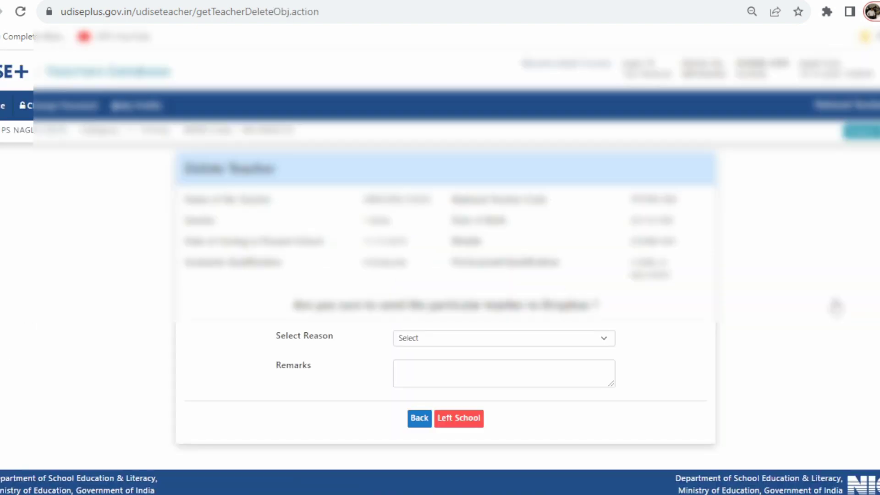
# Step: Choose 4-Transferred/Shifted to Another School as the reason with remark 'Left in Interdistrict Transfer'
pyautogui.click(501, 343)
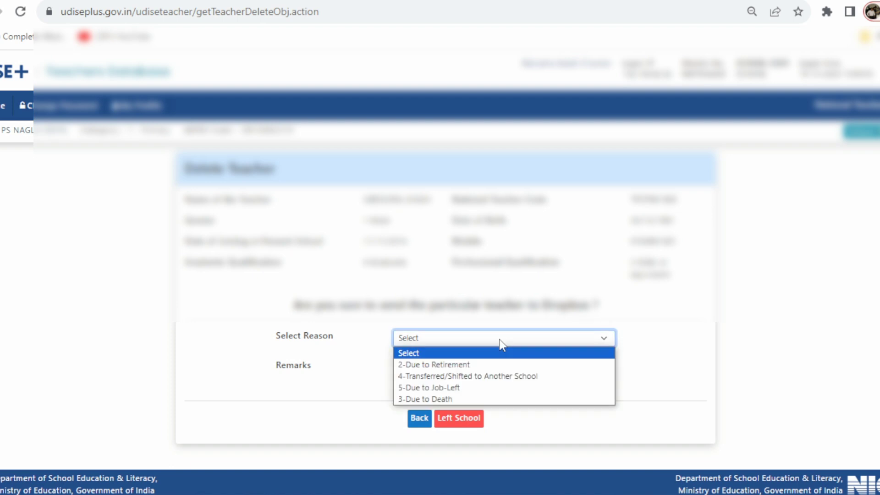
pyautogui.click(508, 379)
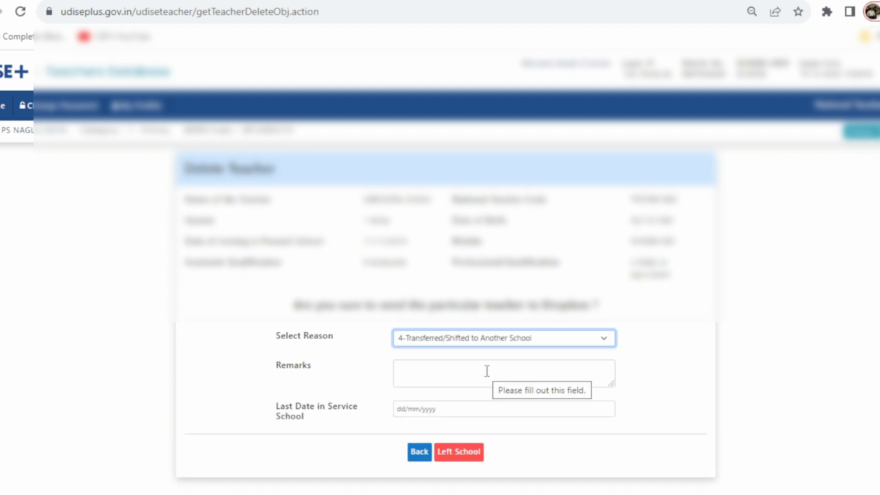
pyautogui.click(487, 371)
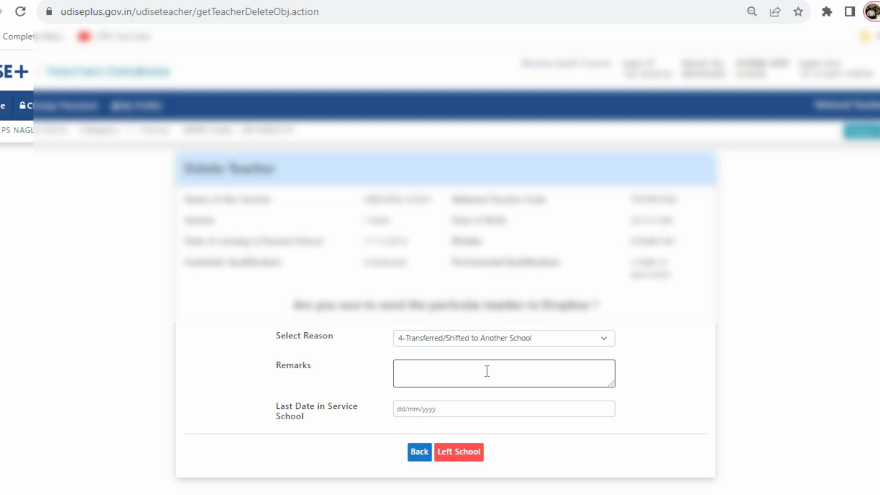
pyautogui.write('Left in Interdistrict Transfer')
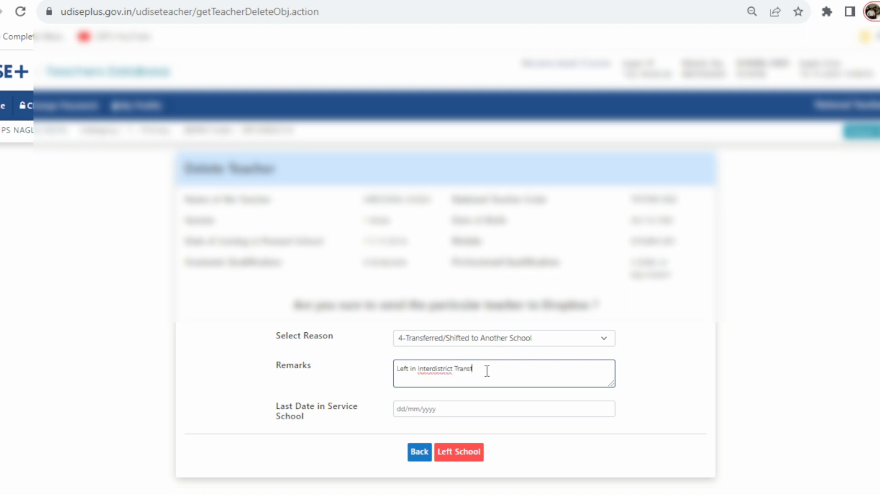
# Step: Set the last service date to 05/07/2023 and submit the teacher as Left School
pyautogui.click(397, 411)
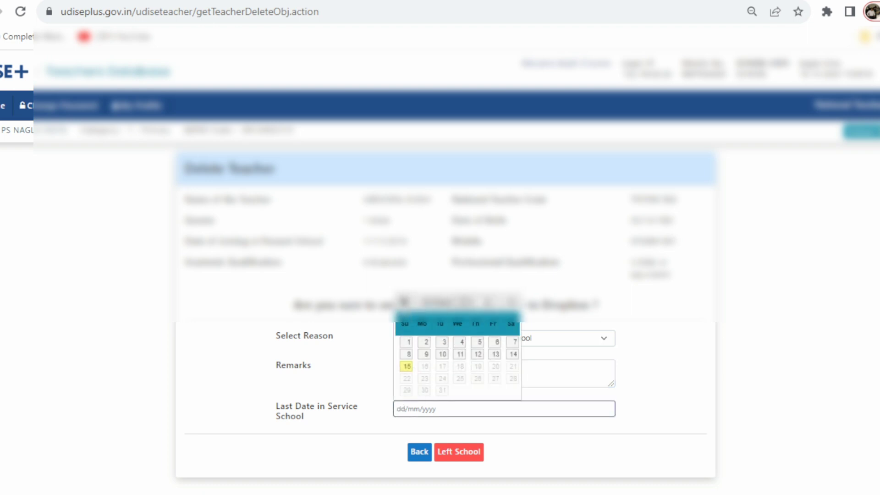
pyautogui.click(404, 301)
pyautogui.click(404, 301)
pyautogui.click(404, 301)
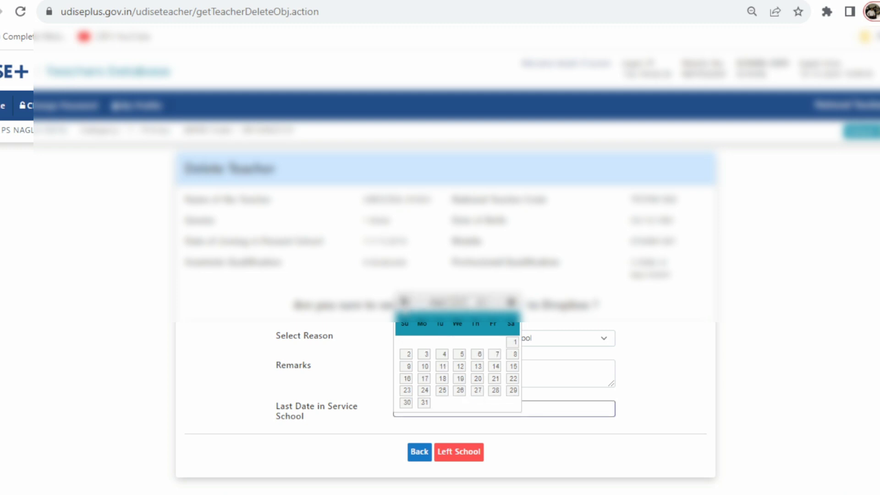
pyautogui.click(460, 354)
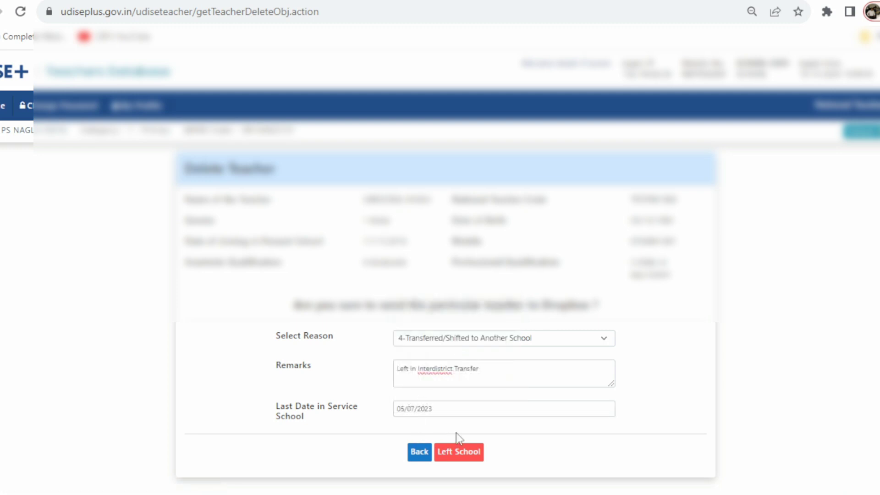
pyautogui.click(464, 451)
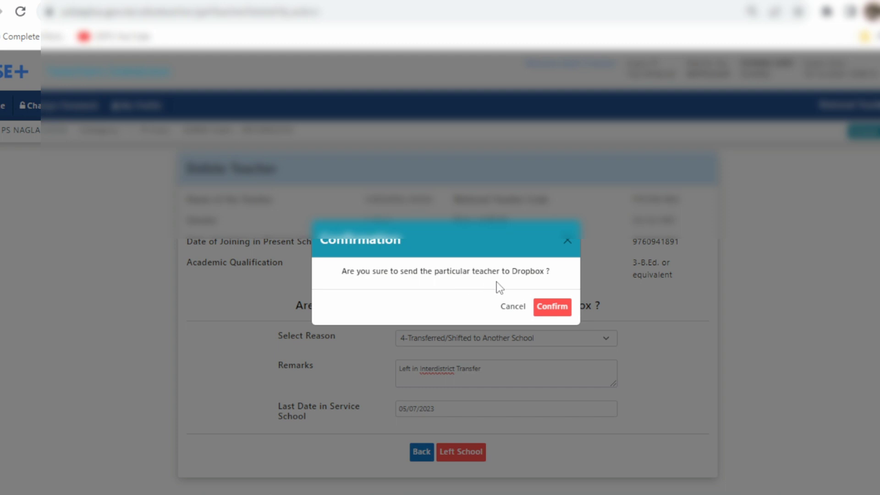
# Step: Confirm sending the transferred teacher to Dropbox, then edit the first remaining teacher's General Profile
pyautogui.click(552, 309)
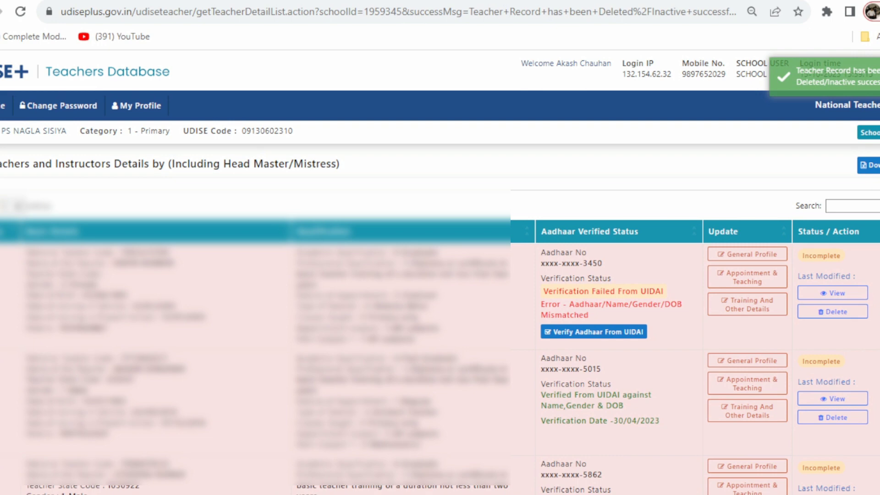
pyautogui.scroll(-3, 440, 275)
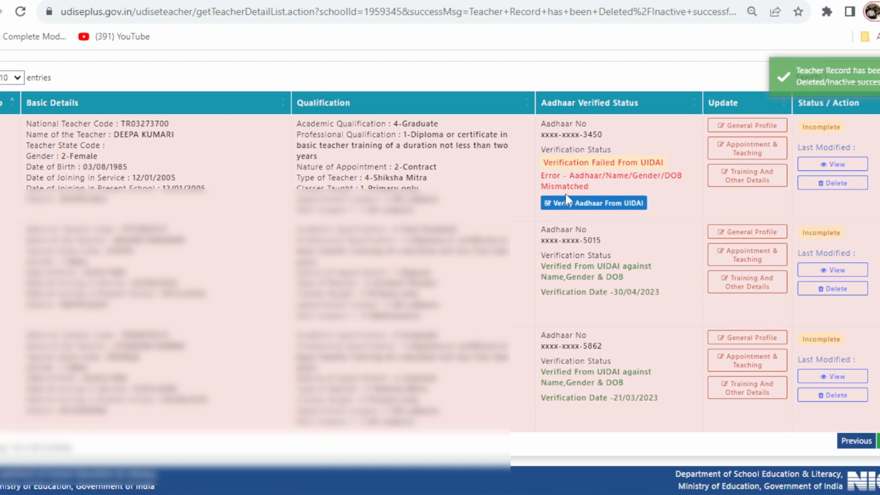
pyautogui.click(729, 128)
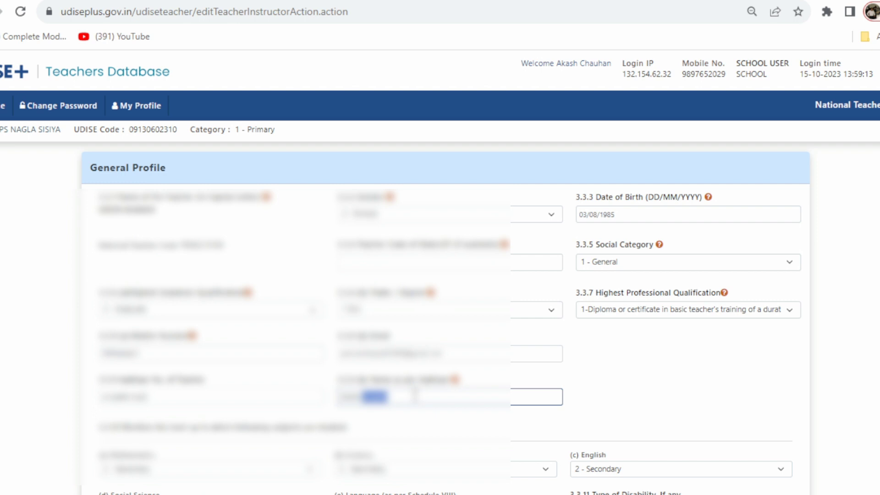
# Step: Correct the first teacher's mobile number and save the General Profile
pyautogui.press('BackSpace')
pyautogui.press('BackSpace')
pyautogui.press('BackSpace')
pyautogui.press('BackSpace')
pyautogui.press('BackSpace')
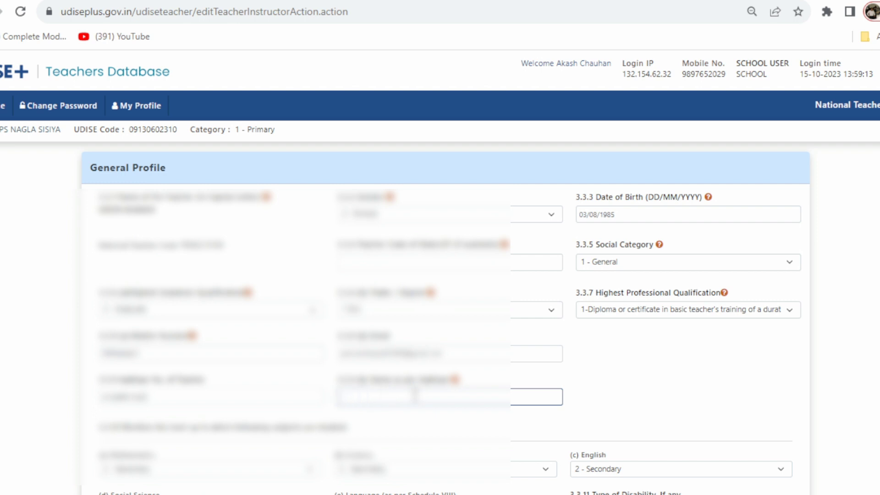
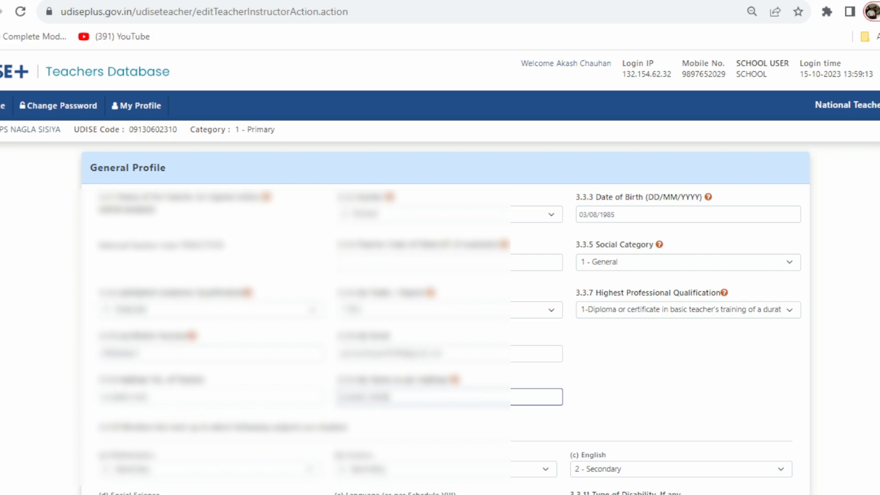
pyautogui.scroll(-3, 440, 275)
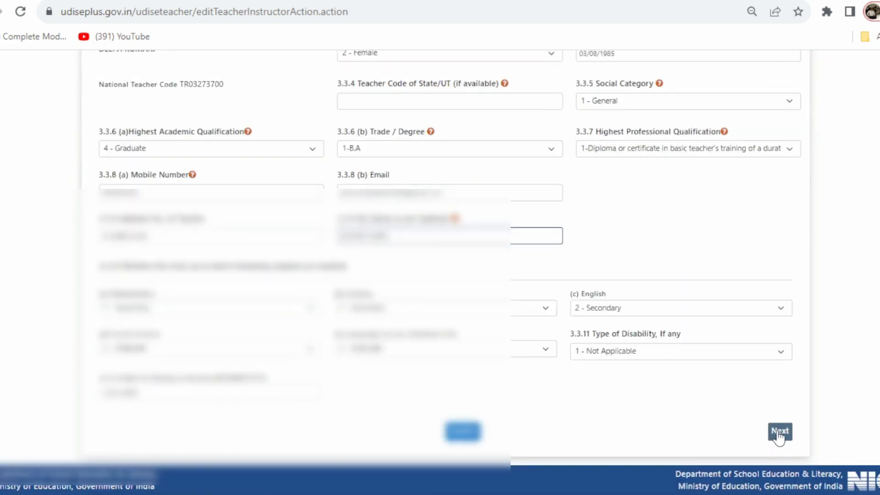
pyautogui.click(774, 433)
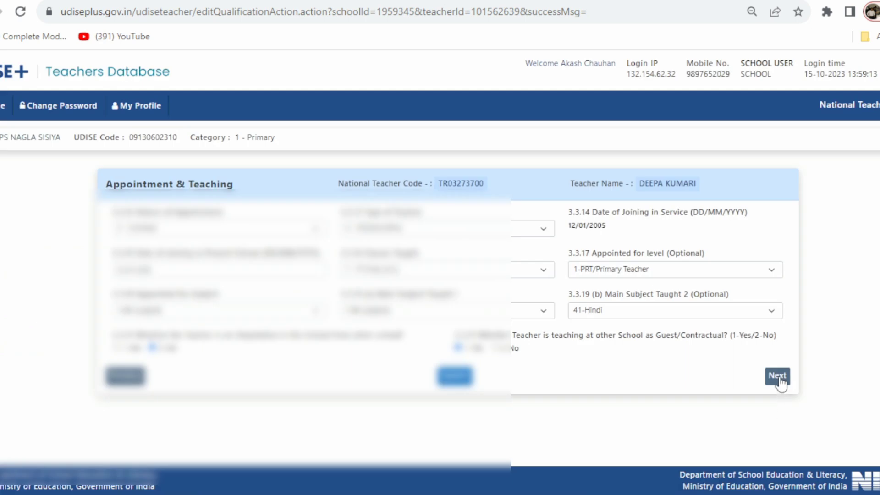
# Step: On Training and Other Details, answer 2-No to question 3.3.31 and save
pyautogui.click(779, 378)
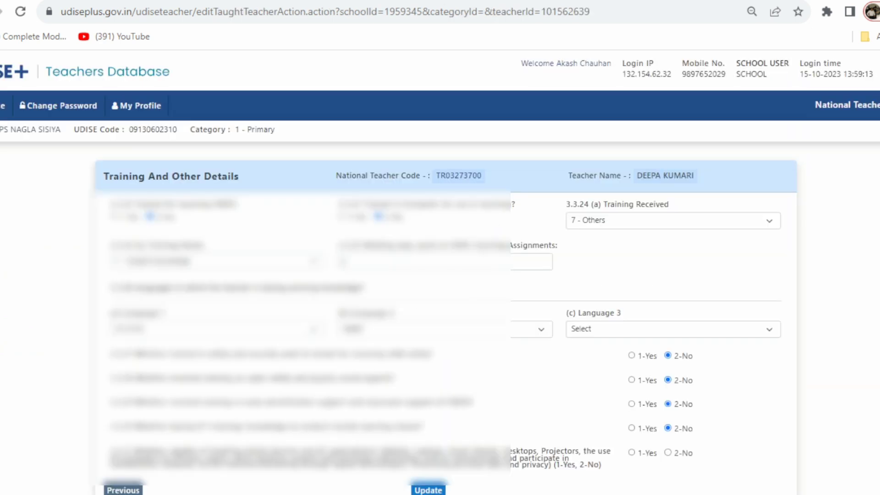
pyautogui.click(429, 490)
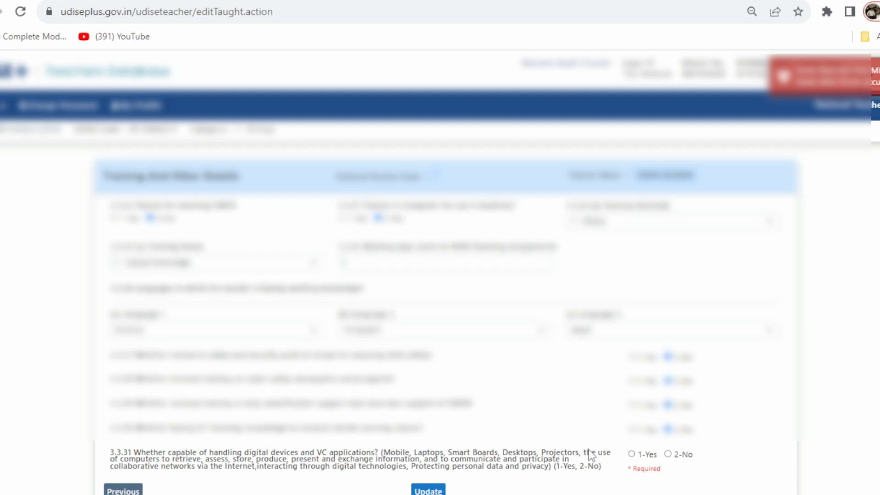
pyautogui.click(668, 454)
pyautogui.scroll(-1, 440, 272)
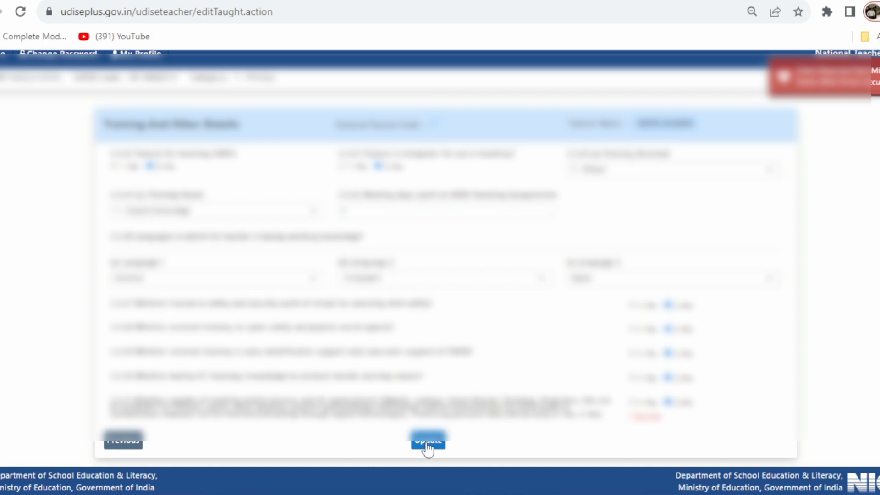
pyautogui.click(428, 442)
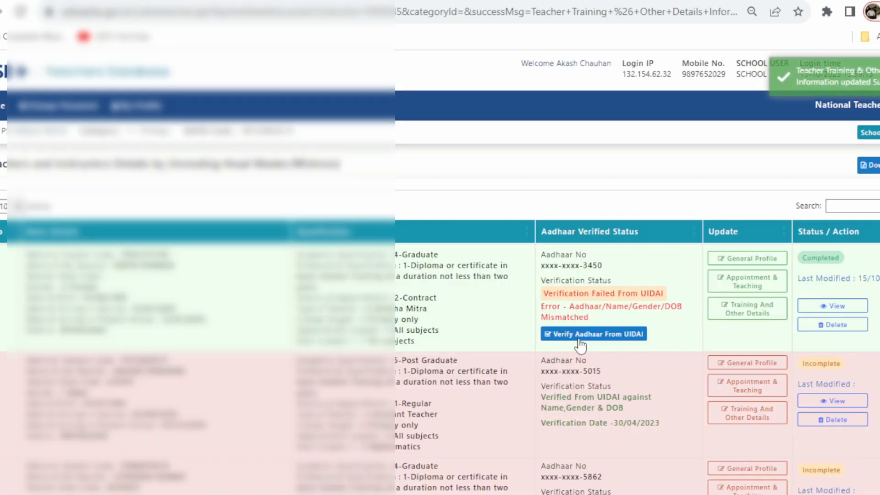
# Step: Verify the first teacher's Aadhaar from UIDAI, then edit the second teacher's General Profile
pyautogui.click(614, 341)
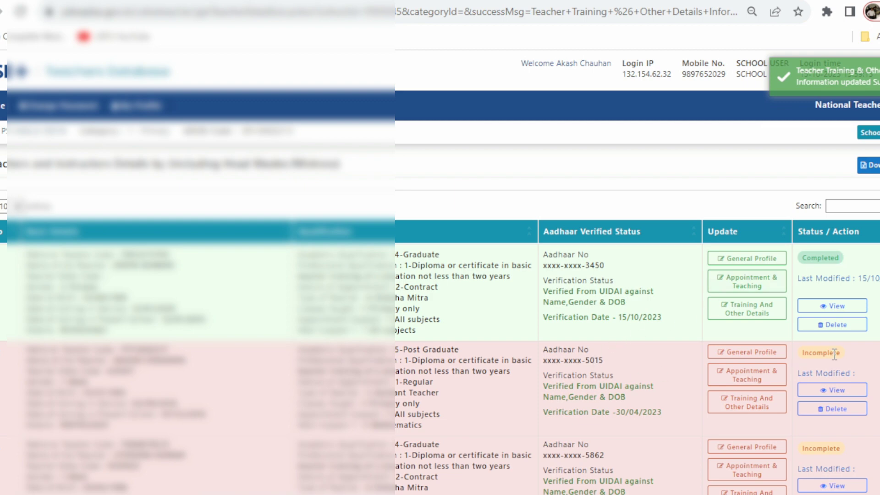
pyautogui.click(747, 353)
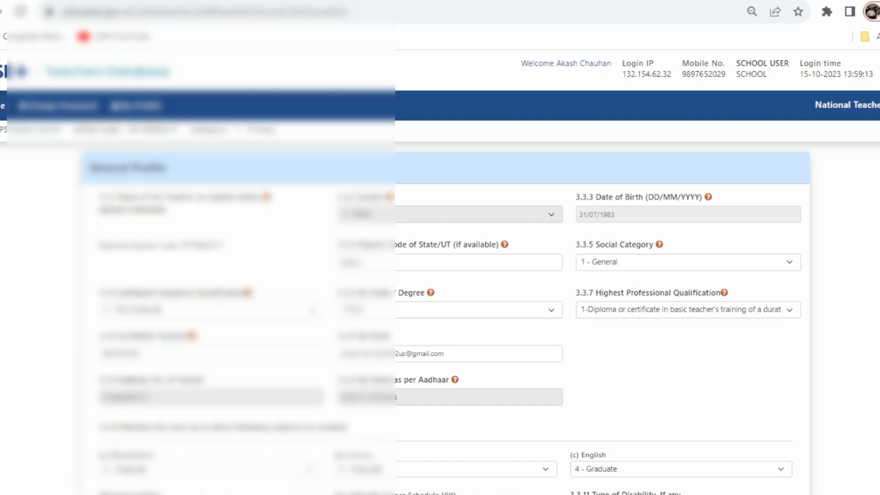
# Step: Resave the second teacher's profile, appointment and training forms with 3.3.31 set to 1-Yes, then edit teacher three
pyautogui.scroll(-3, 440, 275)
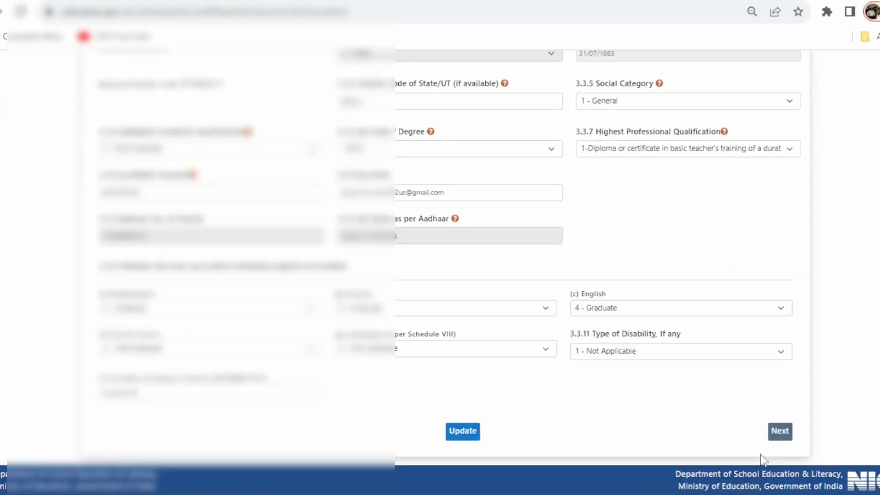
pyautogui.click(463, 431)
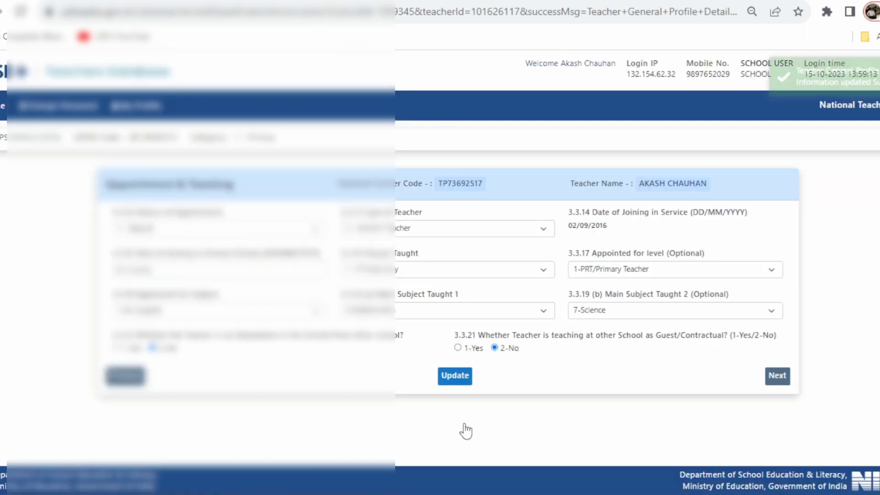
pyautogui.click(455, 377)
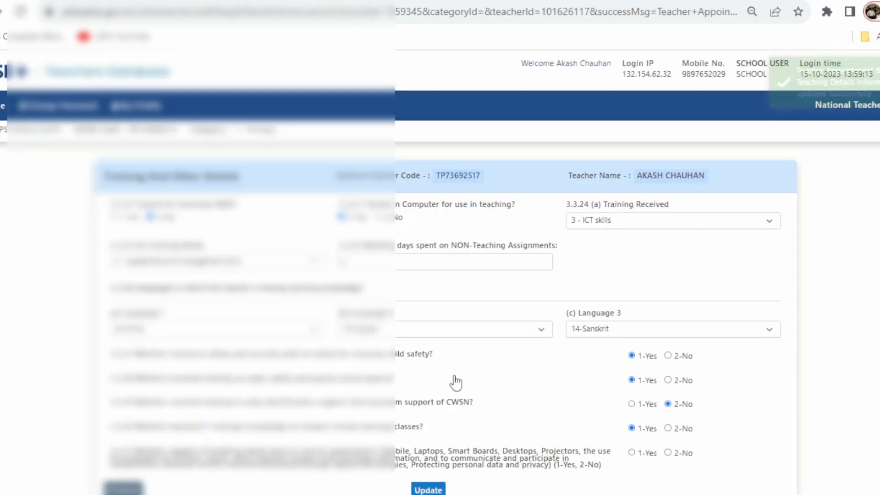
pyautogui.click(632, 453)
pyautogui.click(431, 489)
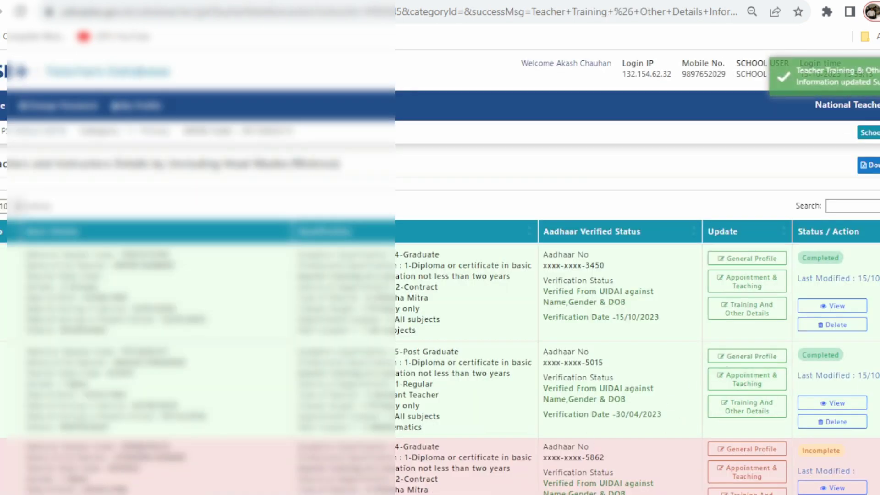
pyautogui.scroll(-2, 596, 321)
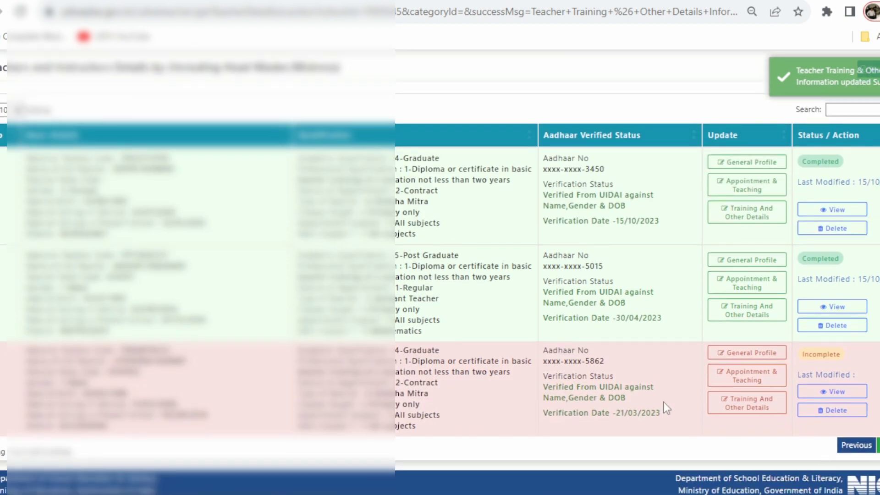
pyautogui.click(749, 353)
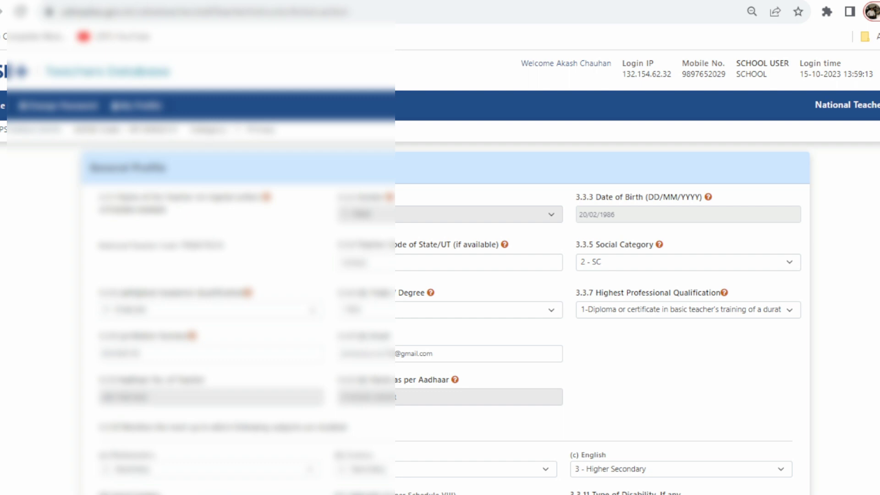
# Step: Update the third teacher's General Profile, Appointment & Teaching, and Training And Other Details forms
pyautogui.scroll(-4, 440, 275)
pyautogui.click(460, 436)
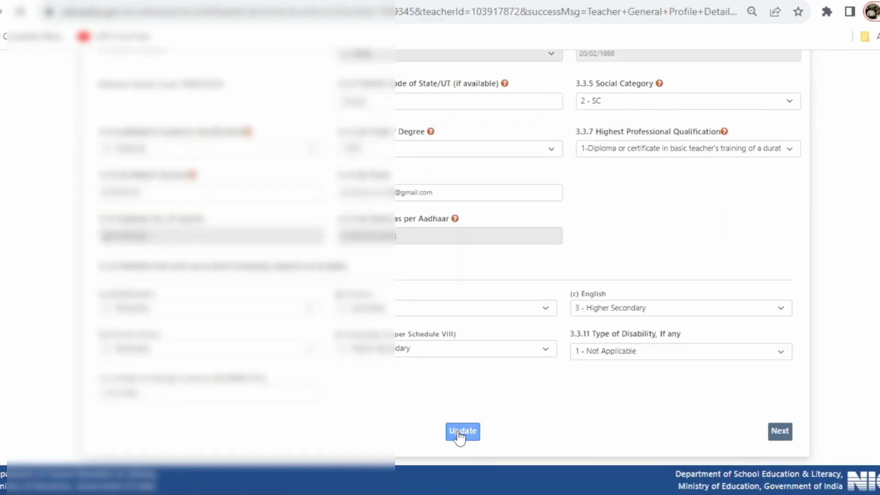
pyautogui.click(454, 377)
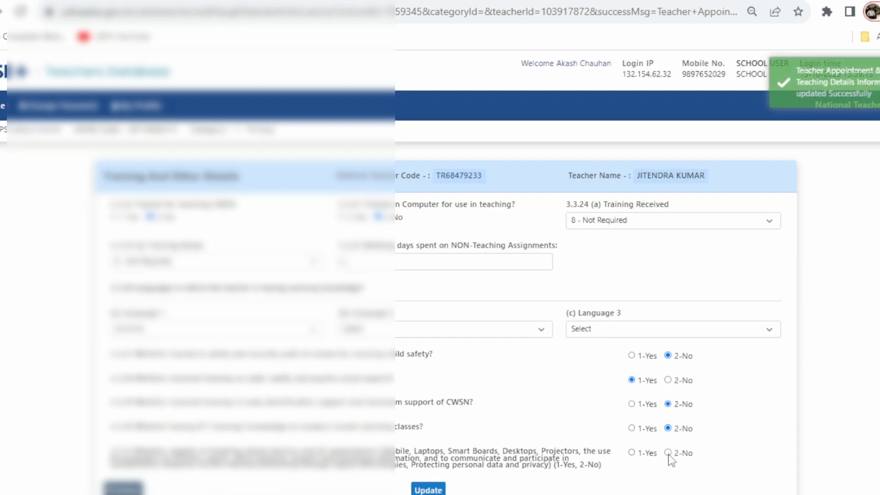
pyautogui.click(428, 489)
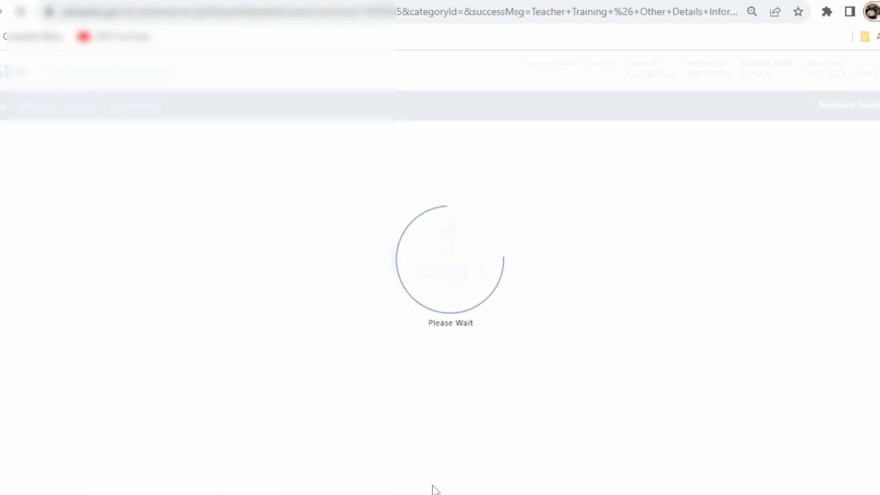
pyautogui.scroll(-3, 435, 489)
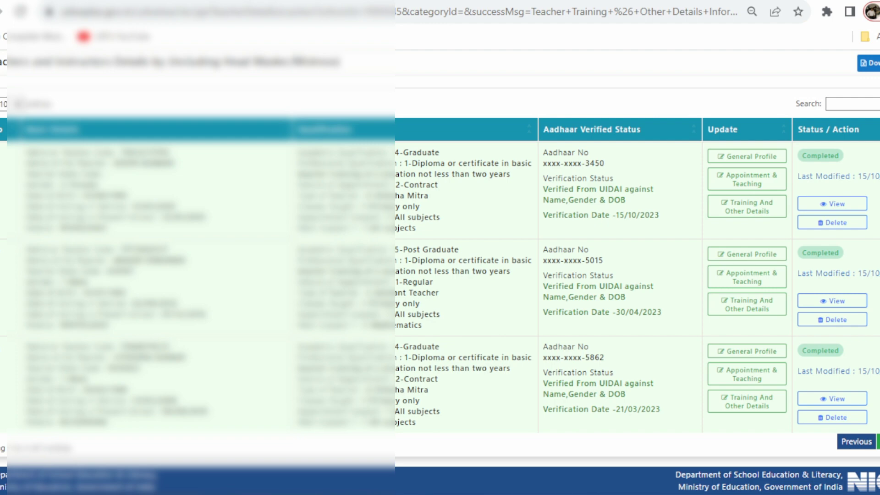
# Step: Check the Teacher Summary Report showing 3 teachers and 0 incomplete records
pyautogui.scroll(3, 550, 275)
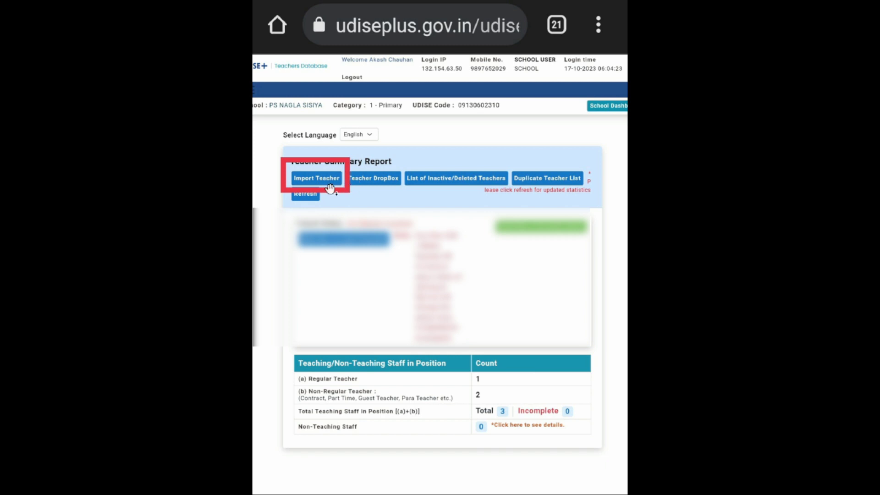
# Step: Go to the Import Teacher page to search by National Code and date of birth
pyautogui.click(330, 188)
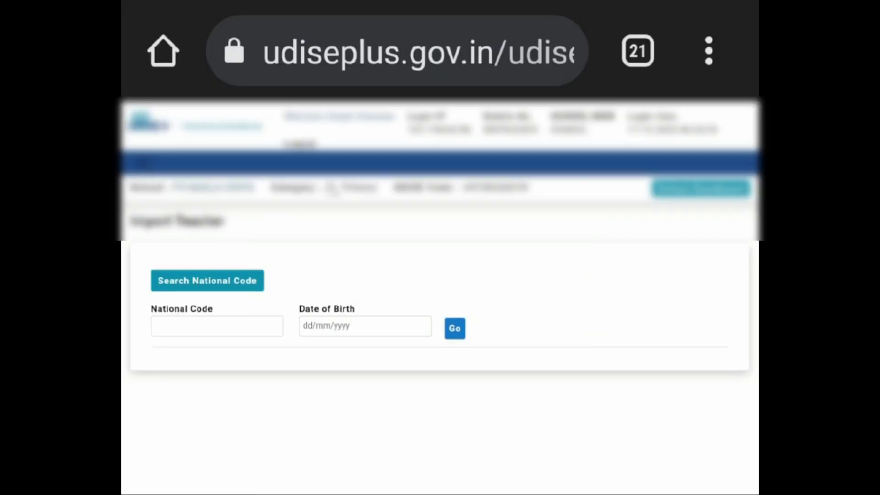